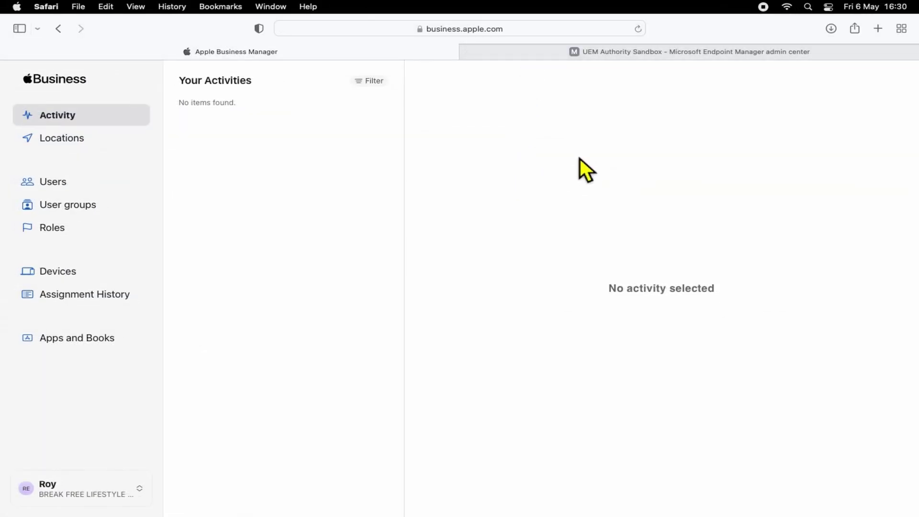
- Switch to the UEM Authority Sandbox Microsoft Endpoint Manager admin center tab
{"action": "left_click", "coordinate": [651, 56]}
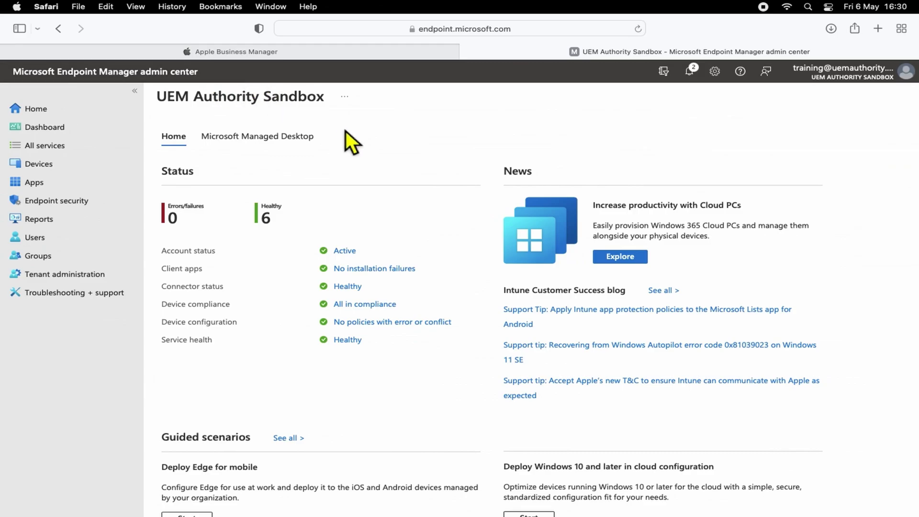
- Go to Devices > Enroll devices > Apple enrollment > Enrollment program tokens and view the UEM Authority MEM/Intune token
{"action": "left_click", "coordinate": [87, 170]}
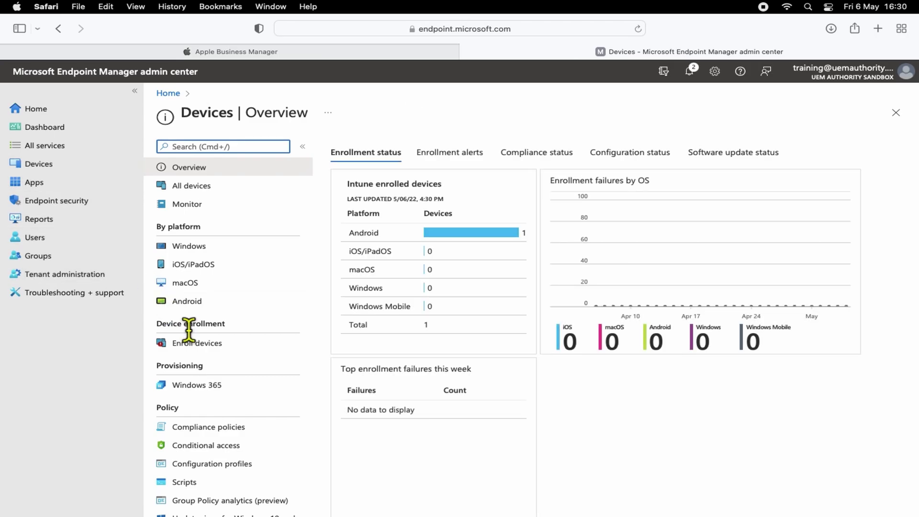
{"action": "left_click", "coordinate": [230, 345]}
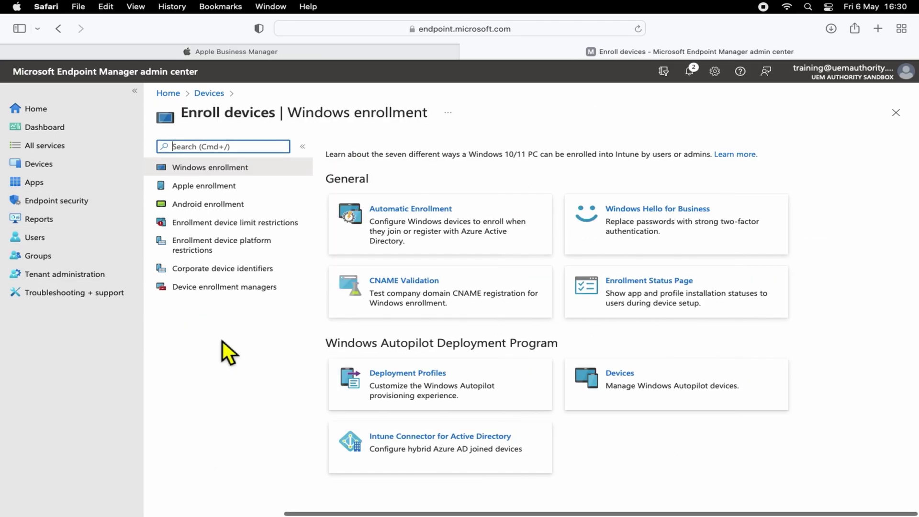
{"action": "left_click", "coordinate": [249, 192]}
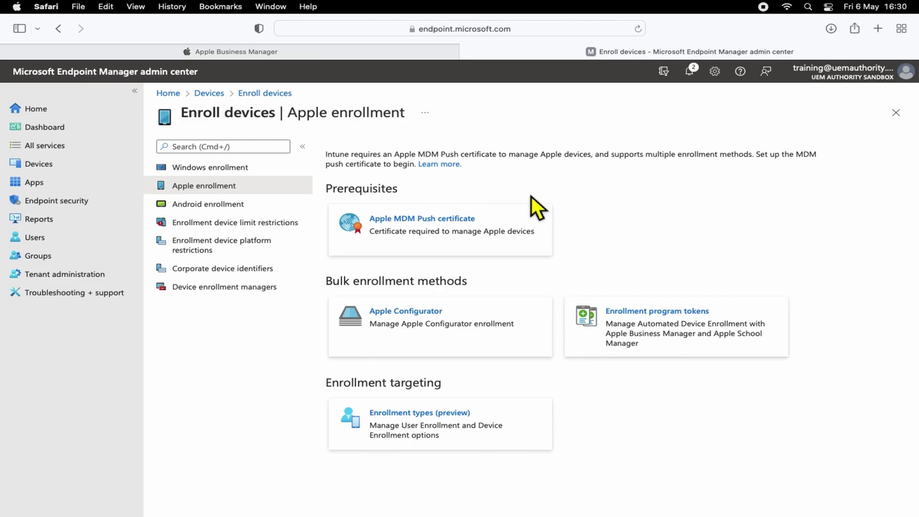
{"action": "left_click", "coordinate": [670, 345]}
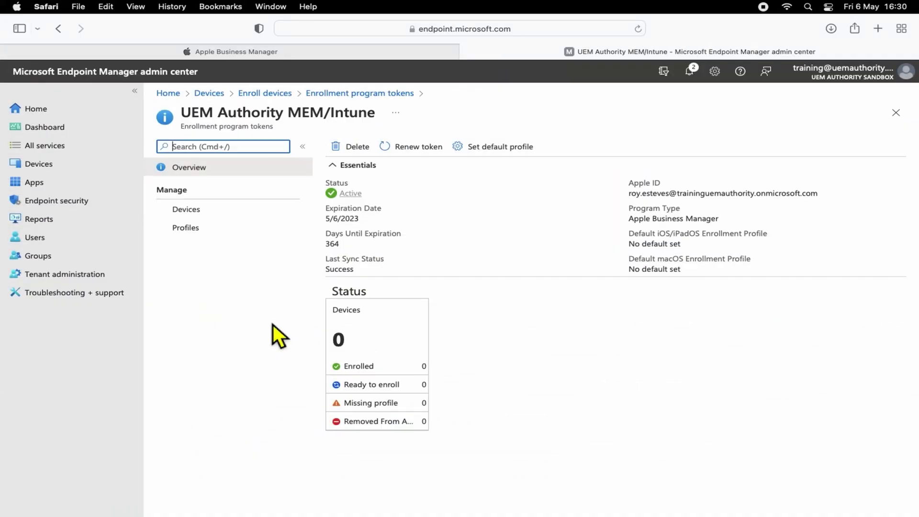
- In Apple Business Manager Preferences, view the UEM Authority MEM/Intune MDM server details
{"action": "left_click", "coordinate": [296, 52]}
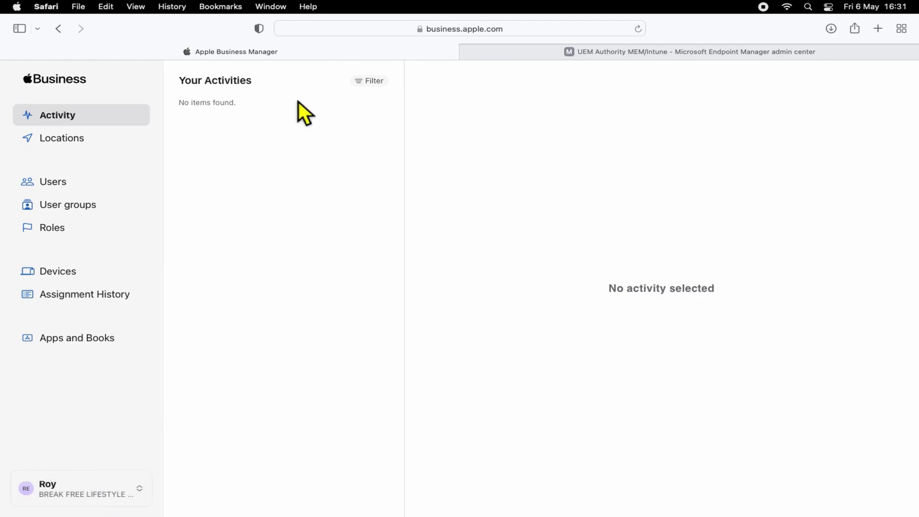
{"action": "left_click", "coordinate": [117, 494]}
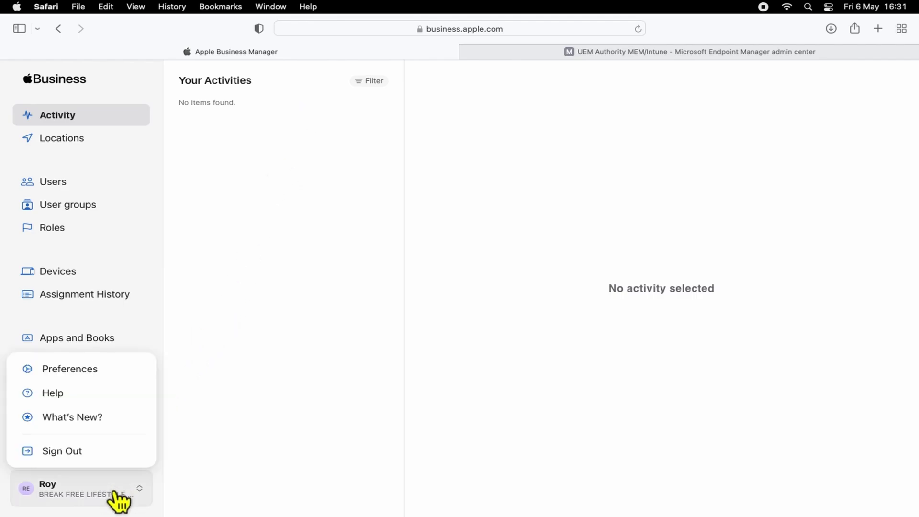
{"action": "left_click", "coordinate": [112, 383]}
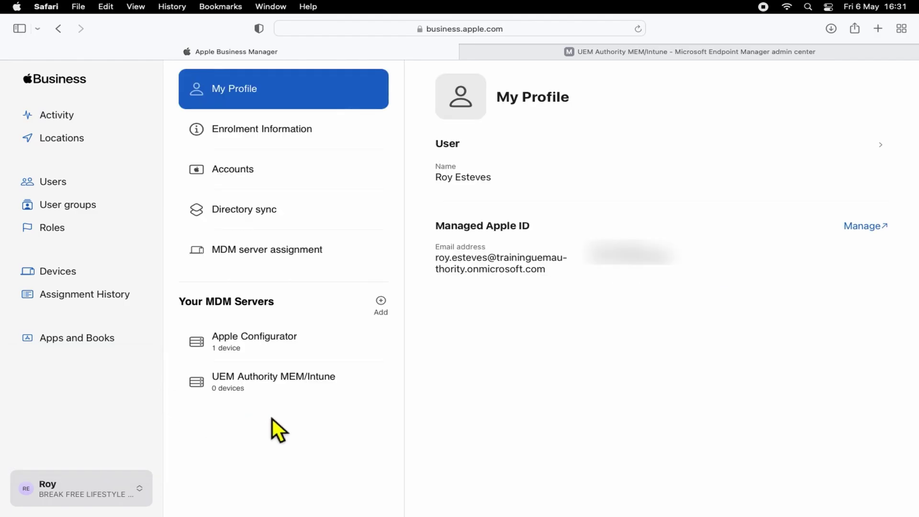
{"action": "left_click", "coordinate": [287, 397]}
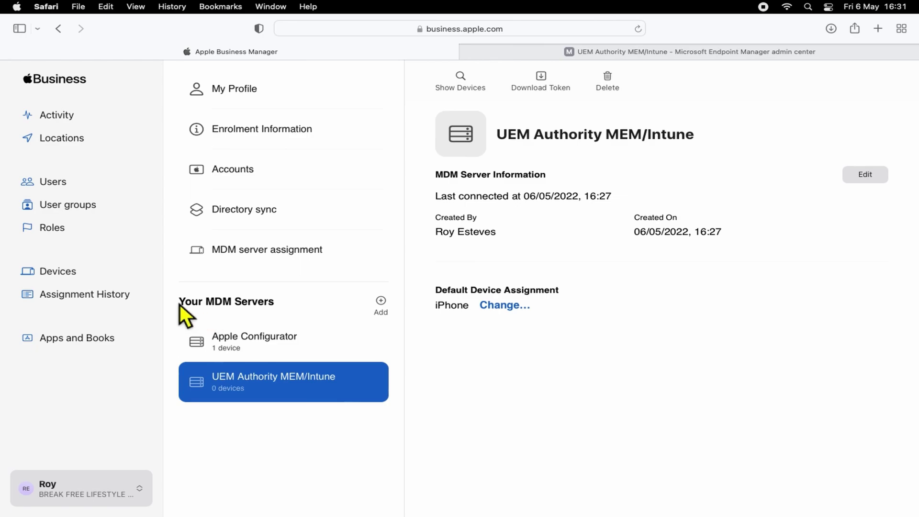
- Open the iPhone XS from the Devices list in Apple Business Manager
{"action": "left_click", "coordinate": [84, 282]}
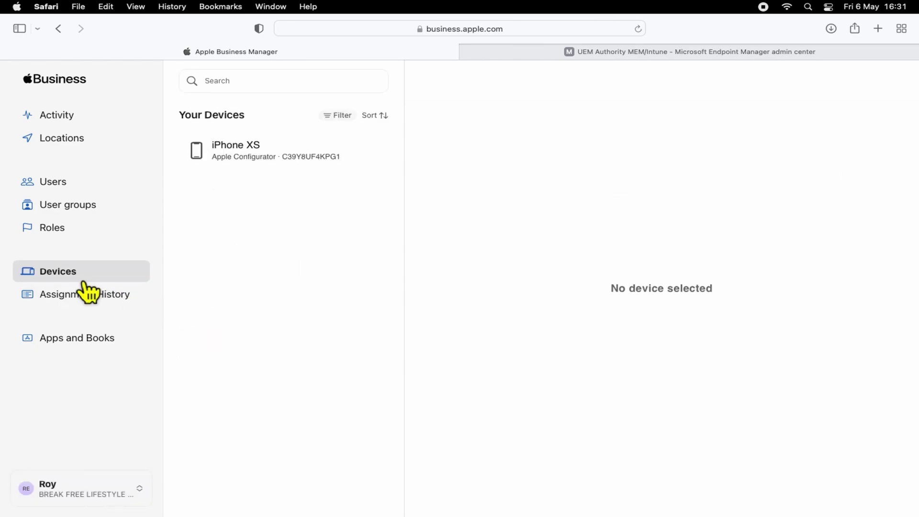
{"action": "left_click", "coordinate": [264, 167]}
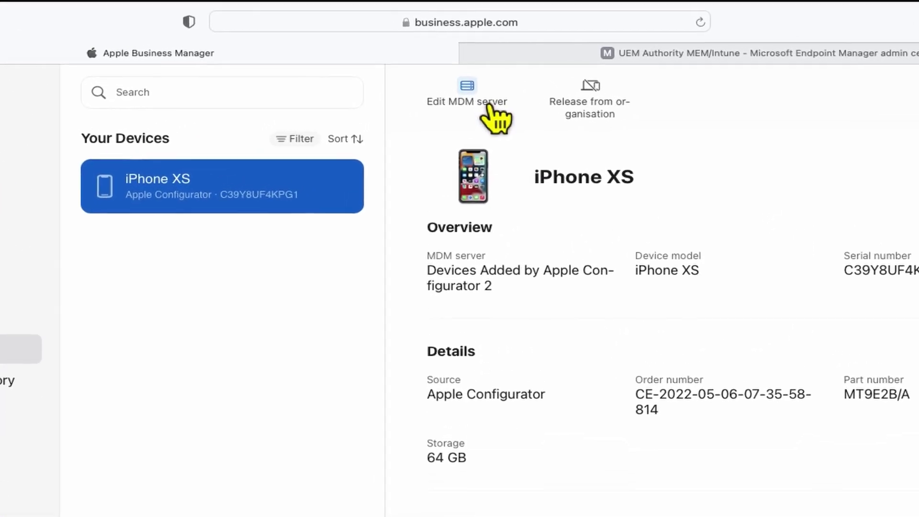
- Change the iPhone XS's MDM server to UEM Authority MEM/Intune and confirm the change
{"action": "left_click", "coordinate": [489, 108]}
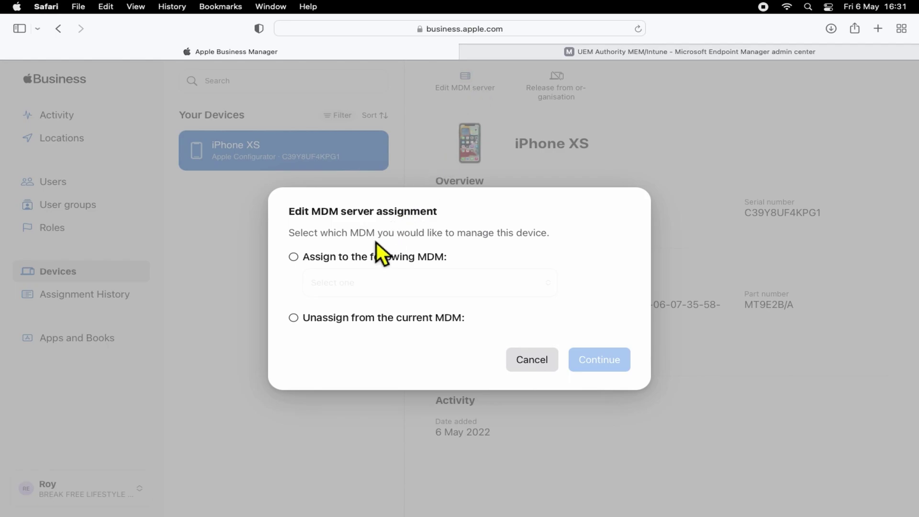
{"action": "left_click", "coordinate": [376, 262]}
{"action": "left_click", "coordinate": [392, 282]}
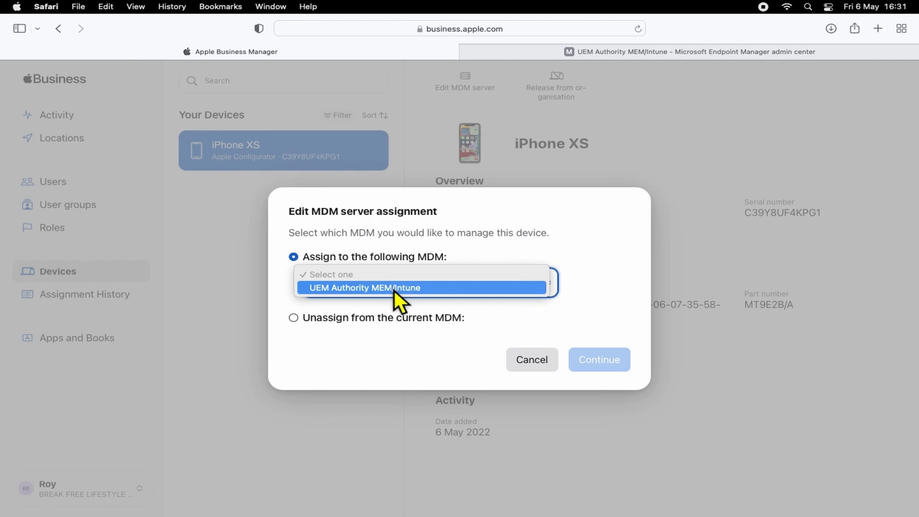
{"action": "left_click", "coordinate": [394, 288]}
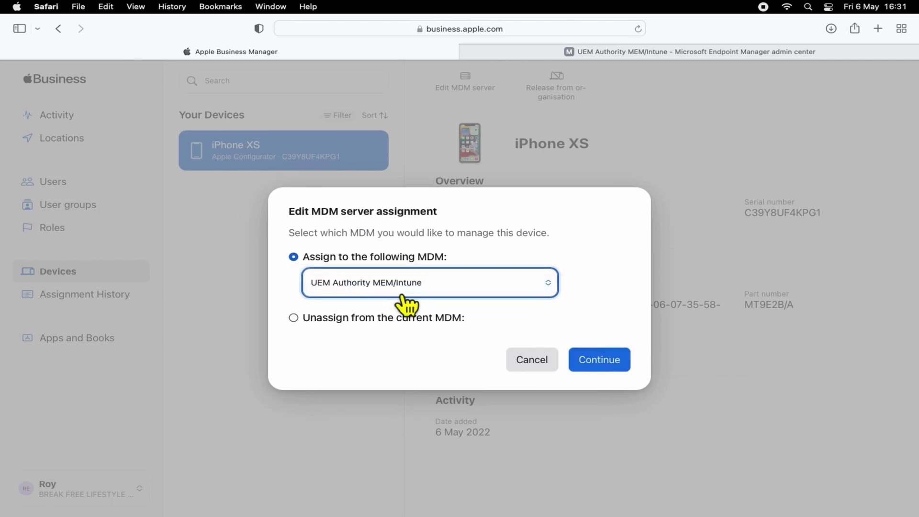
{"action": "left_click", "coordinate": [598, 364]}
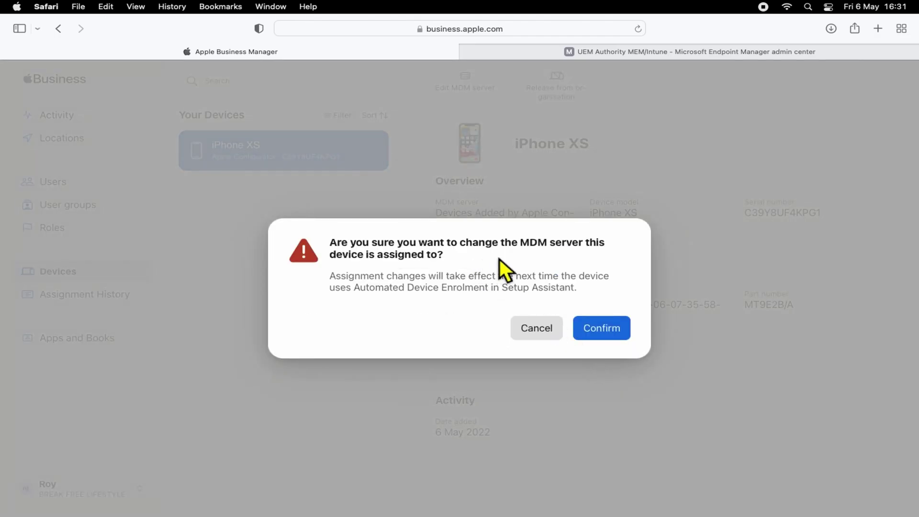
{"action": "left_click", "coordinate": [606, 328]}
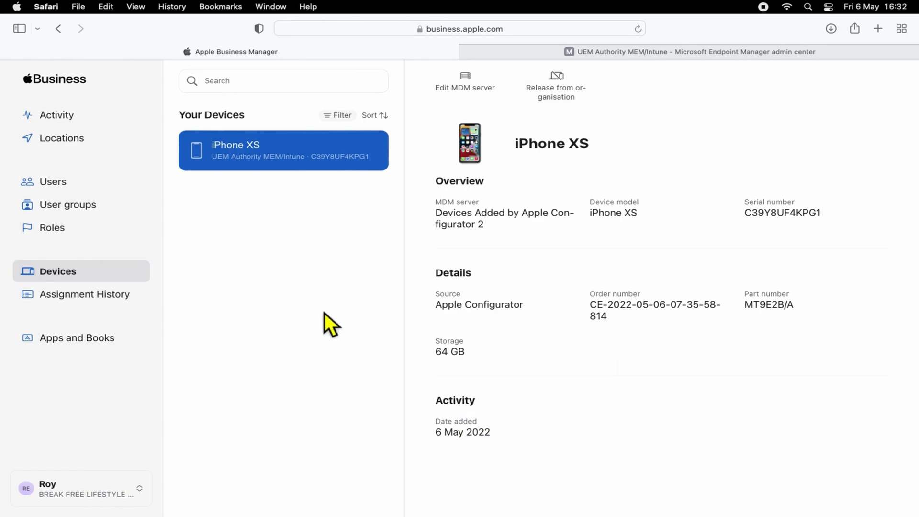
- Review the latest CE-2022 entry in the device Assignment History
{"action": "left_click", "coordinate": [120, 301]}
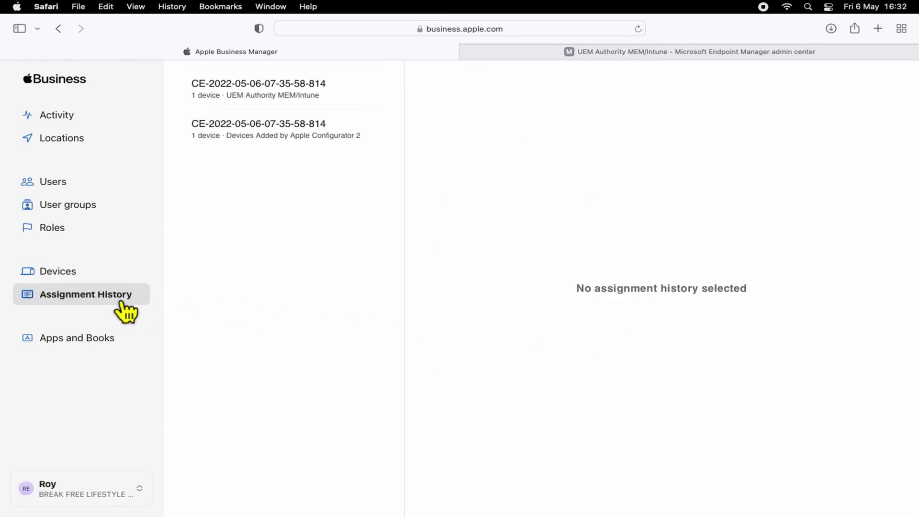
{"action": "left_click", "coordinate": [287, 101]}
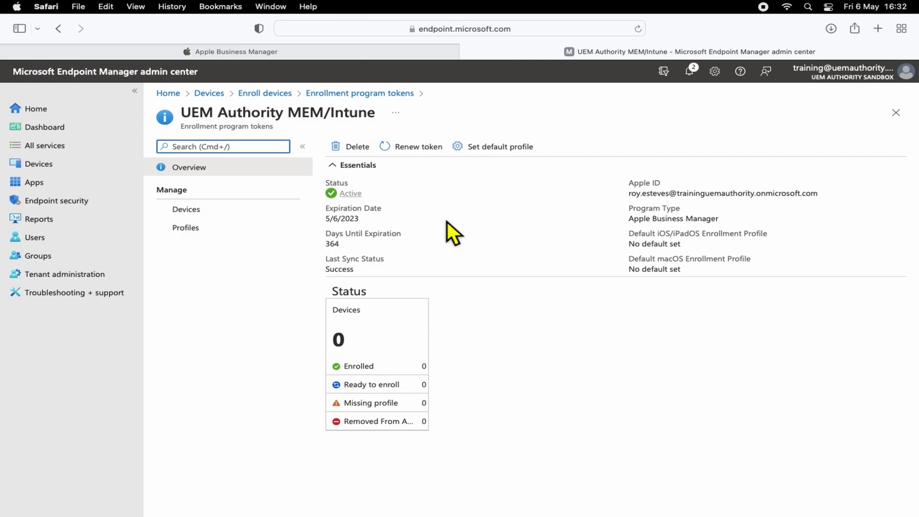
- Sync the token's device list with Apple and refresh until the iPhone XS appears
{"action": "left_click", "coordinate": [199, 216]}
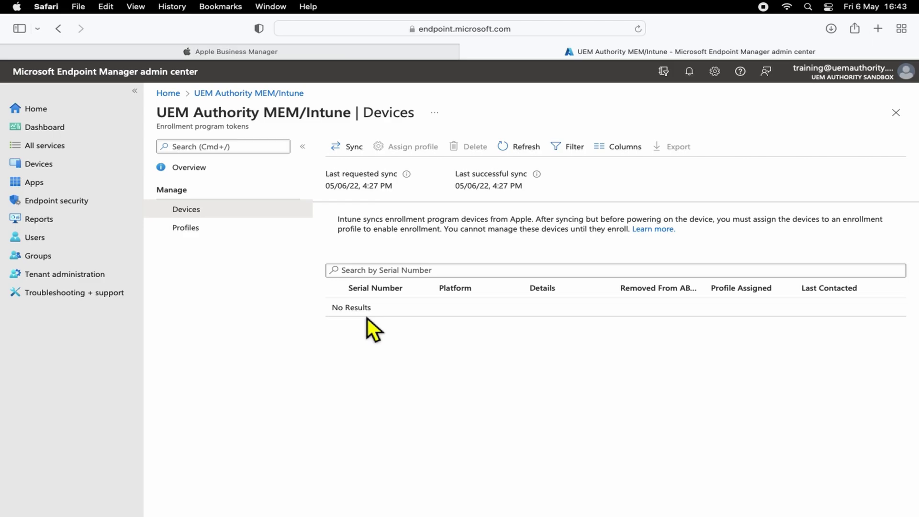
{"action": "left_click", "coordinate": [354, 147]}
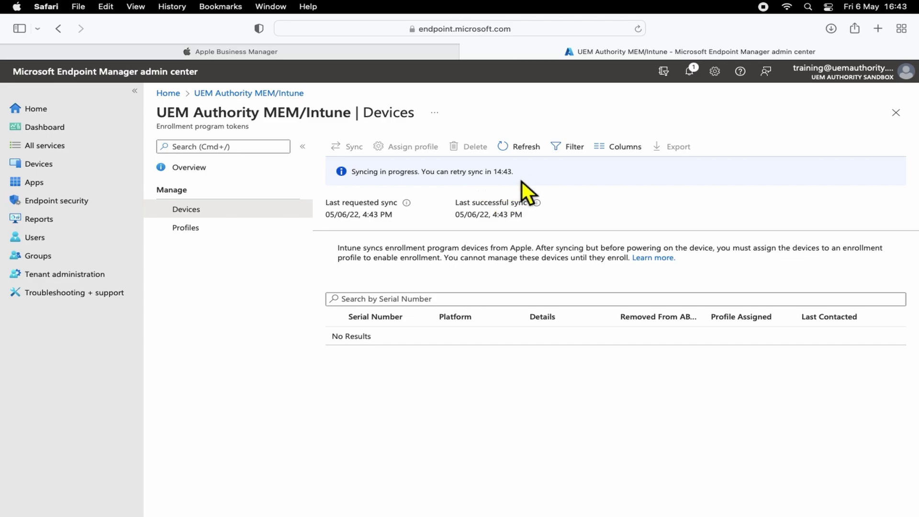
{"action": "left_click", "coordinate": [524, 156]}
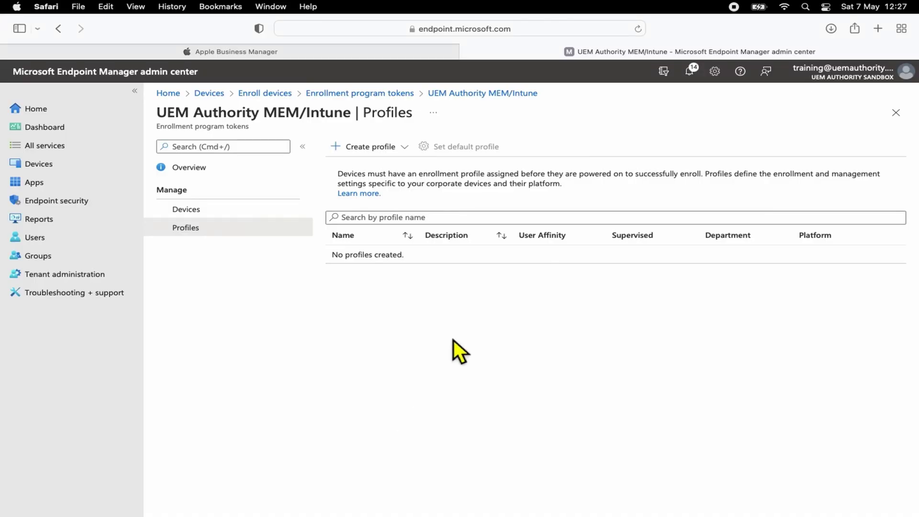
- Create an iOS/iPadOS profile named 'ADE User Affinity Default Profile' with a default ADE user-affinity description
{"action": "left_click", "coordinate": [408, 153]}
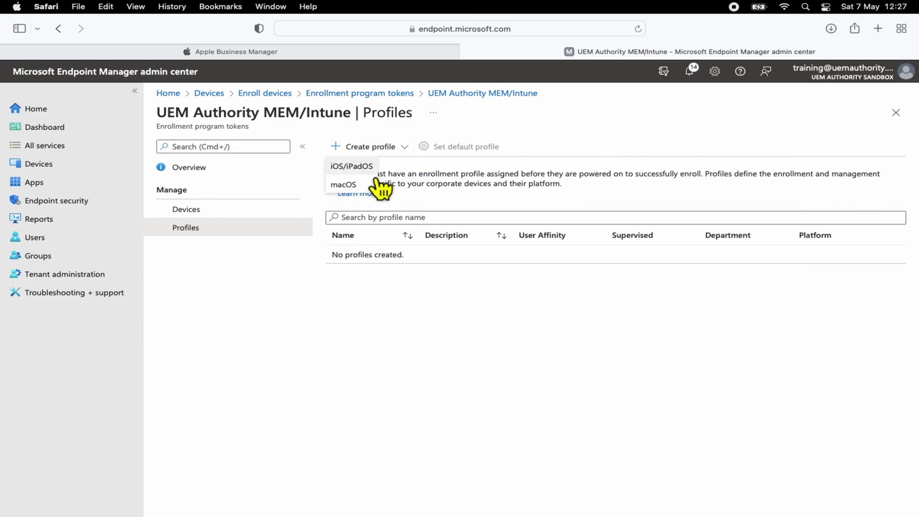
{"action": "left_click", "coordinate": [368, 165]}
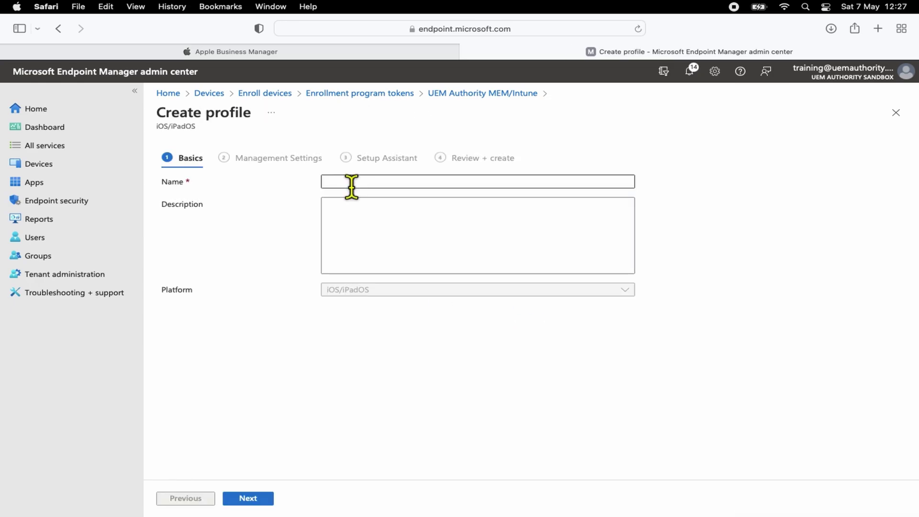
{"action": "left_click", "coordinate": [350, 186]}
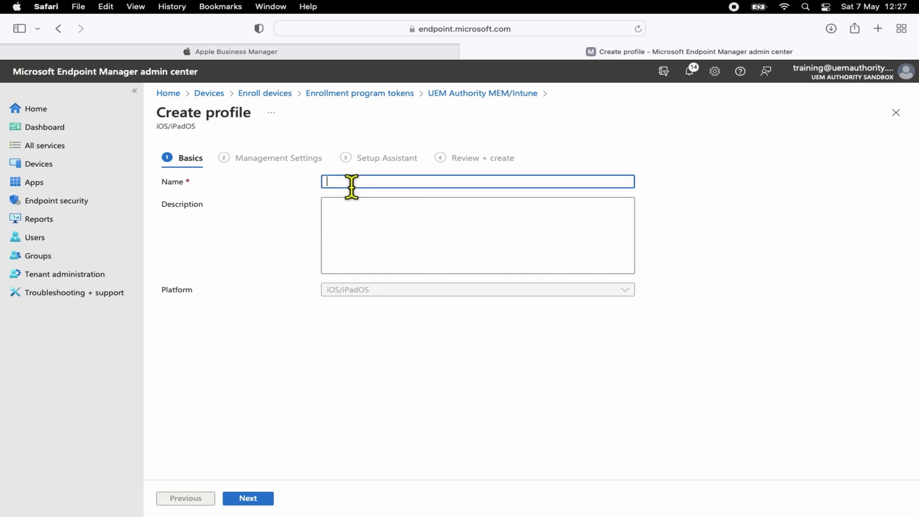
{"action": "type", "text": "AD"}
{"action": "key", "text": "BackSpace"}
{"action": "type", "text": "DE User Affinity Default Profile"}
{"action": "key", "text": "Tab"}
{"action": "type", "text": "This is"}
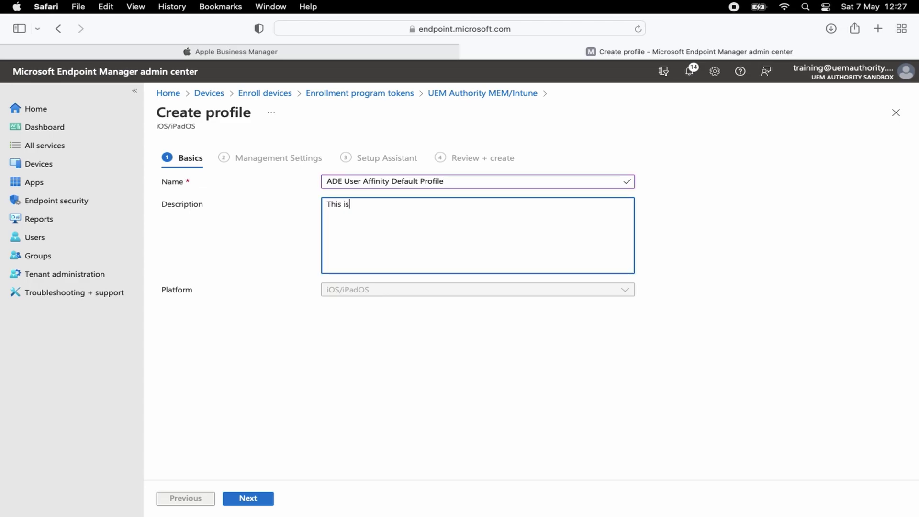
{"action": "type", "text": " a default ADE profile for iOS &"}
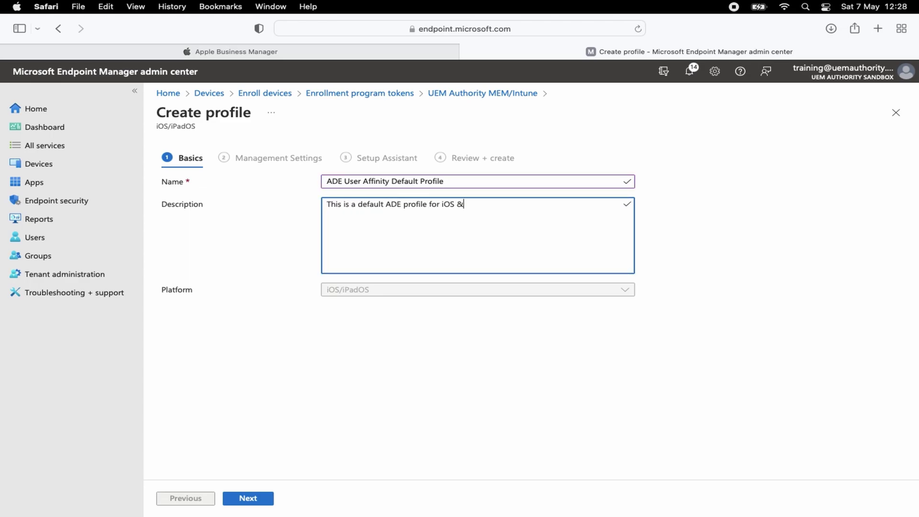
{"action": "type", "text": " iPadOS device with user affinity."}
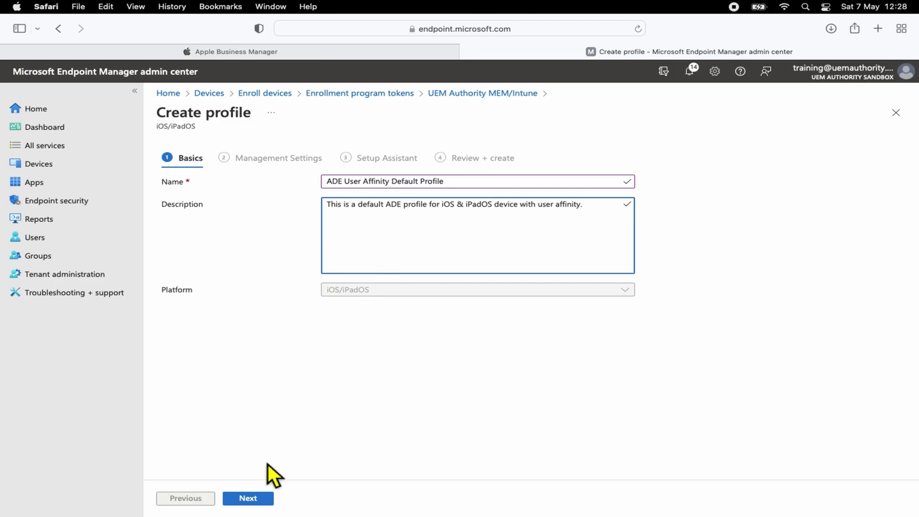
- Set Enroll with User Affinity, Setup Assistant with modern authentication, and Company Portal via the VPP token
{"action": "left_click", "coordinate": [266, 501]}
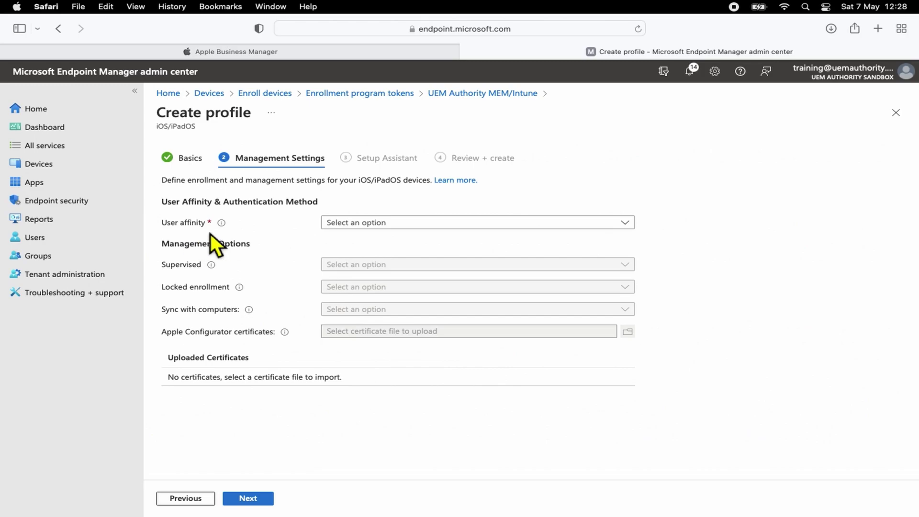
{"action": "left_click", "coordinate": [390, 227]}
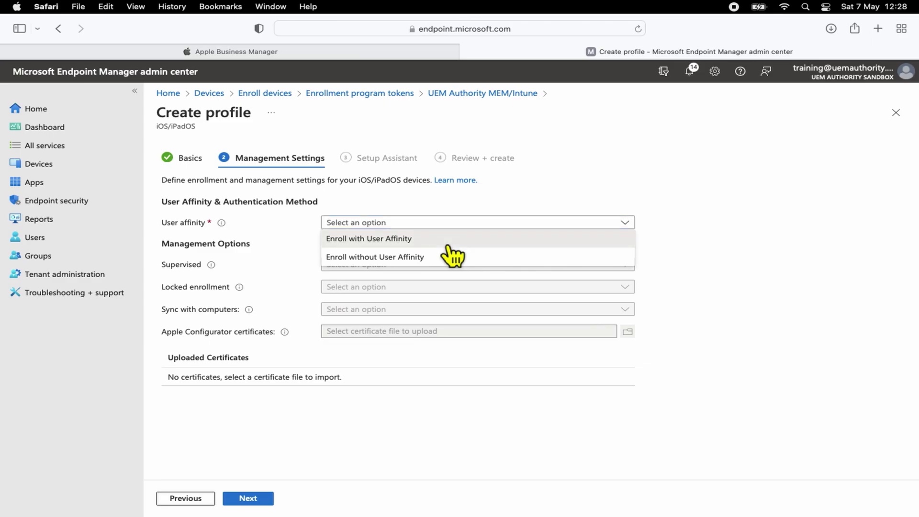
{"action": "left_click", "coordinate": [443, 240]}
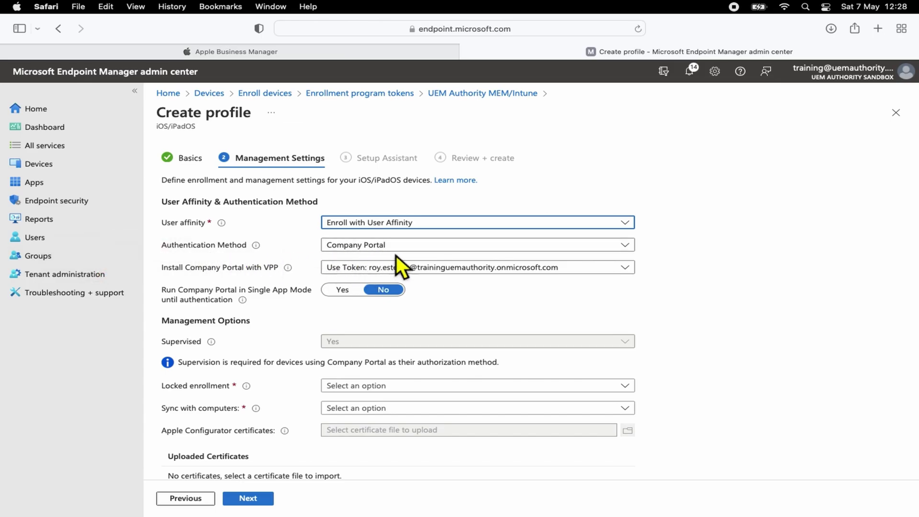
{"action": "left_click", "coordinate": [462, 250]}
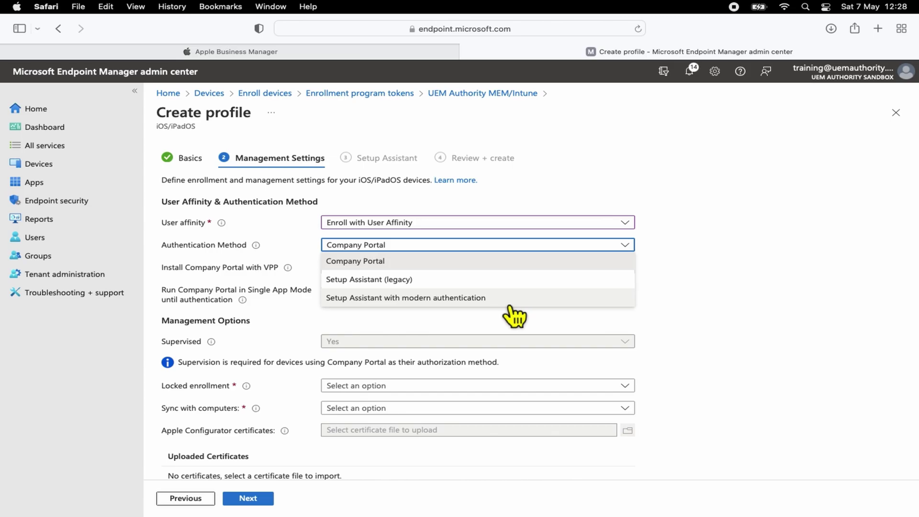
{"action": "left_click", "coordinate": [510, 305]}
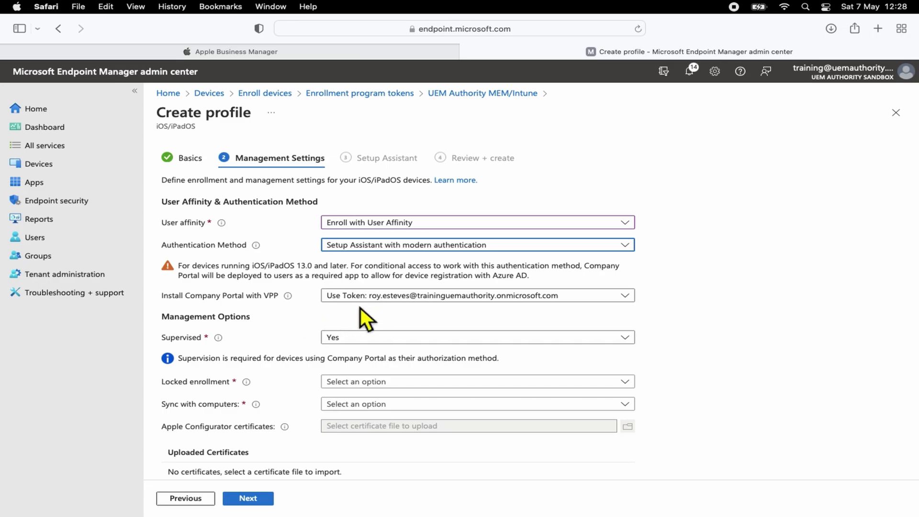
{"action": "left_click", "coordinate": [509, 299]}
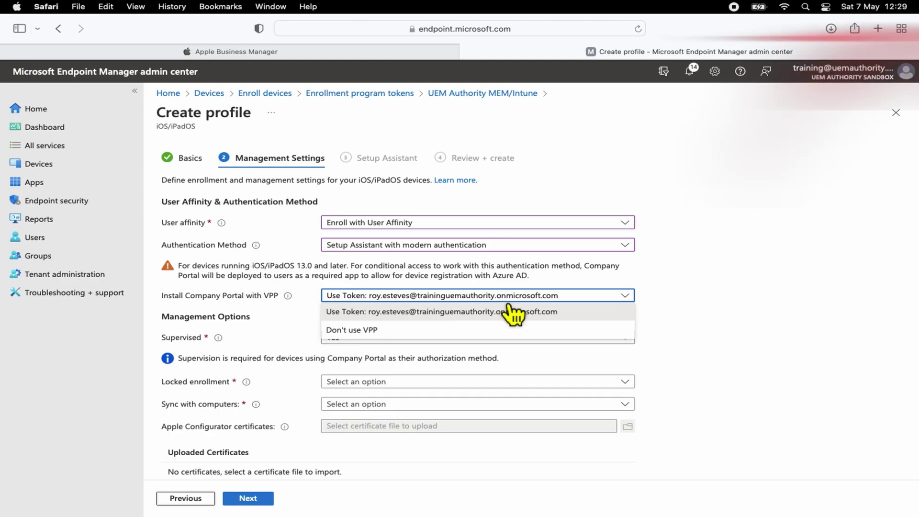
{"action": "left_click", "coordinate": [509, 311]}
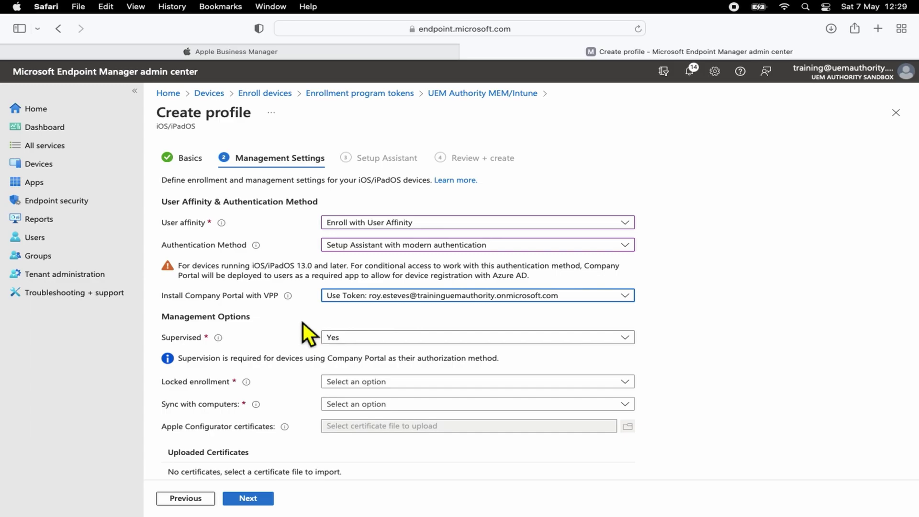
- Set Locked enrollment to Yes and Sync with computers to Allow All
{"action": "scroll", "coordinate": [302, 322], "scroll_direction": "down", "scroll_amount": 3}
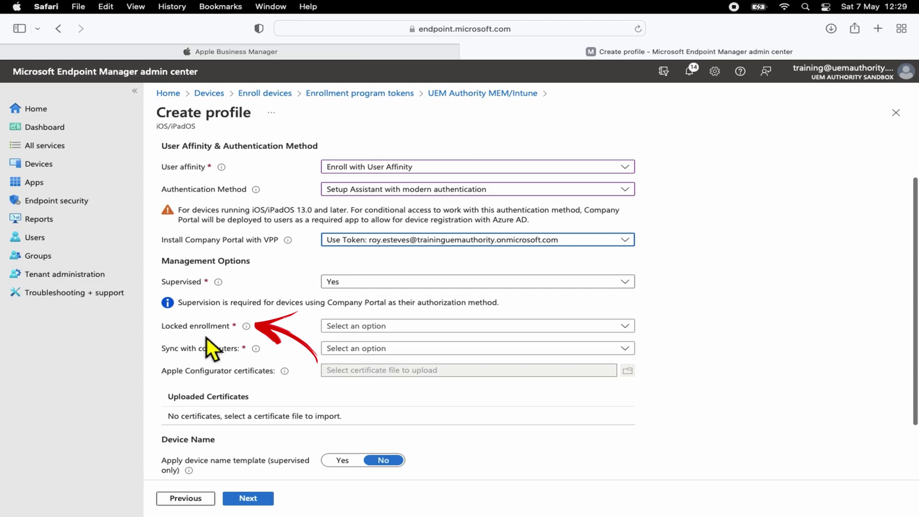
{"action": "left_click", "coordinate": [410, 330]}
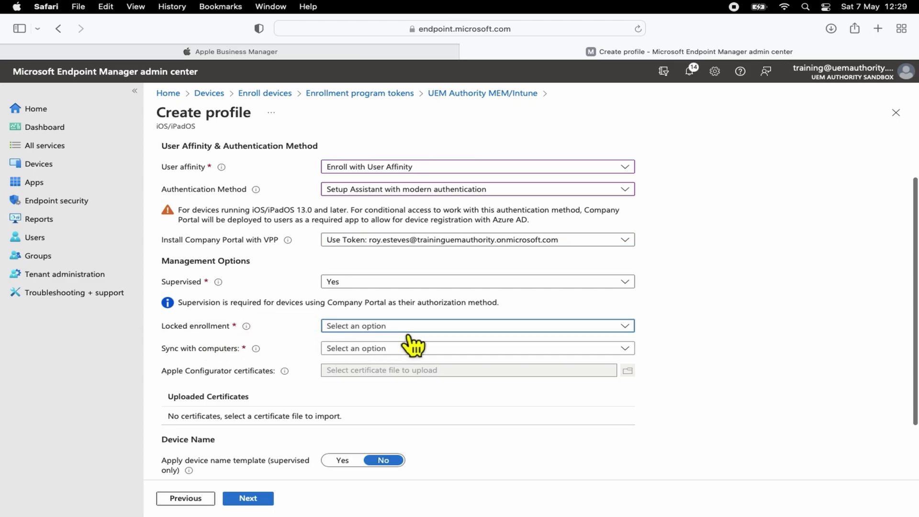
{"action": "left_click", "coordinate": [378, 345]}
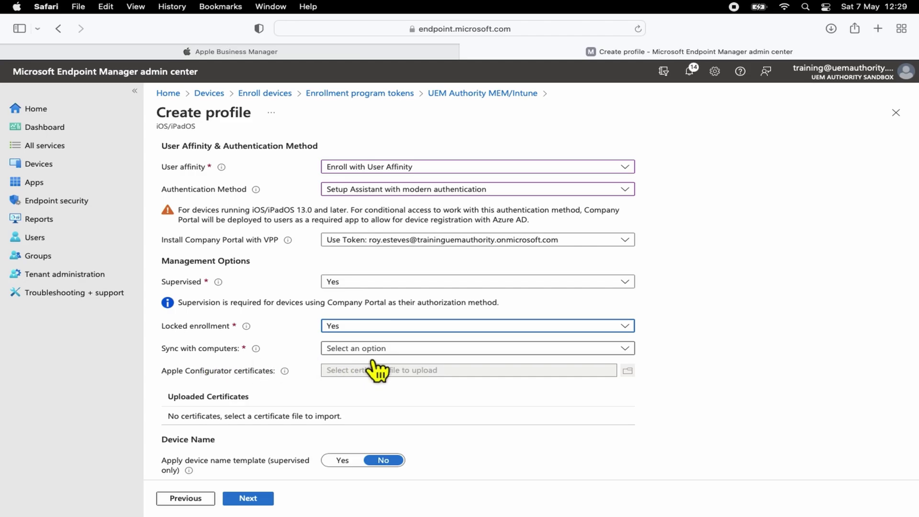
{"action": "left_click", "coordinate": [386, 353]}
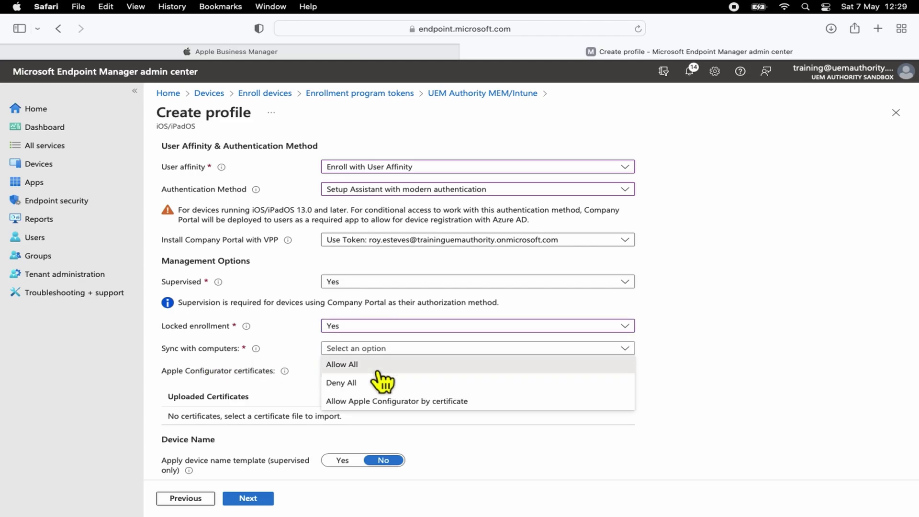
{"action": "left_click", "coordinate": [379, 369]}
{"action": "scroll", "coordinate": [651, 363], "scroll_direction": "down", "scroll_amount": 2}
{"action": "scroll", "coordinate": [651, 363], "scroll_direction": "down", "scroll_amount": 2}
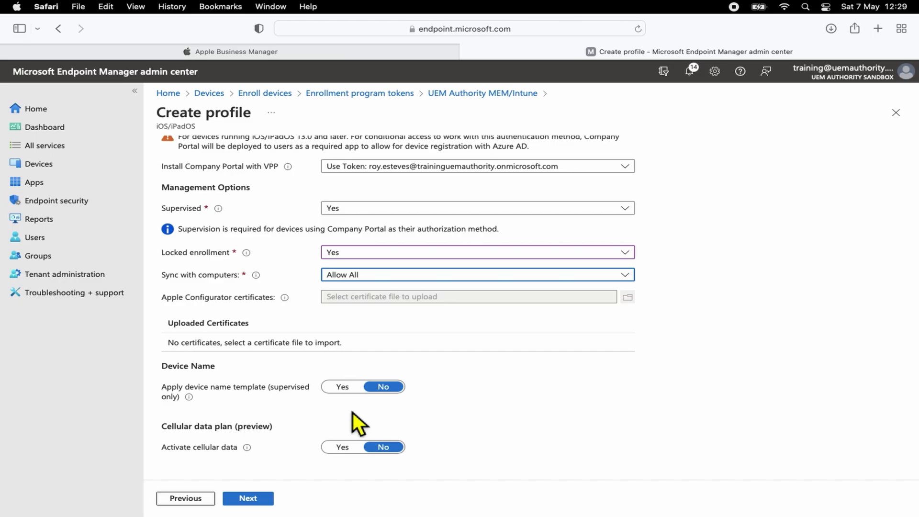
- Turn on the device name template and set it to UEM-Authority-{{DEVICETYPE}}
{"action": "left_click", "coordinate": [345, 390]}
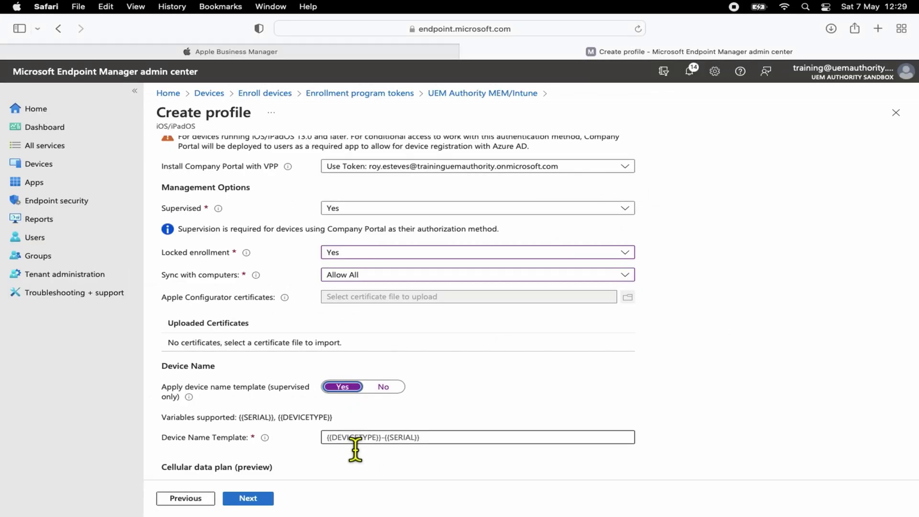
{"action": "left_click", "coordinate": [595, 327]}
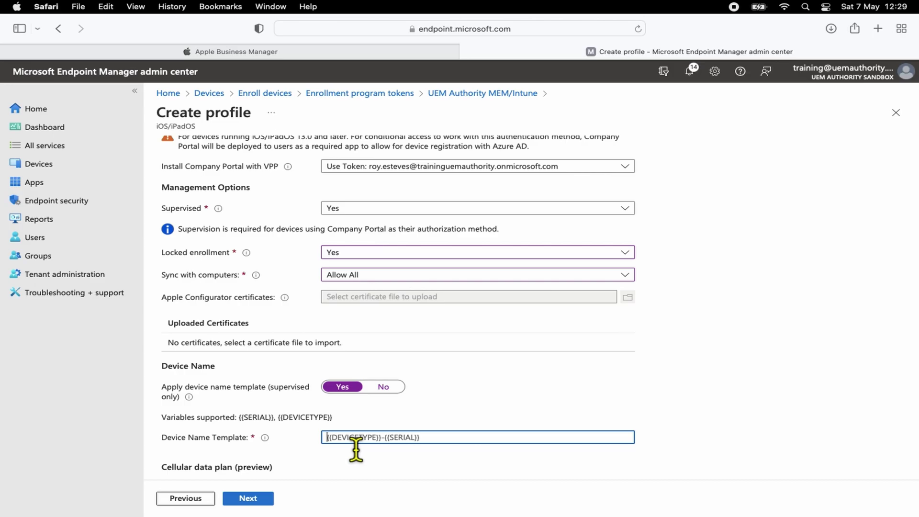
{"action": "type", "text": "UEM-Authority"}
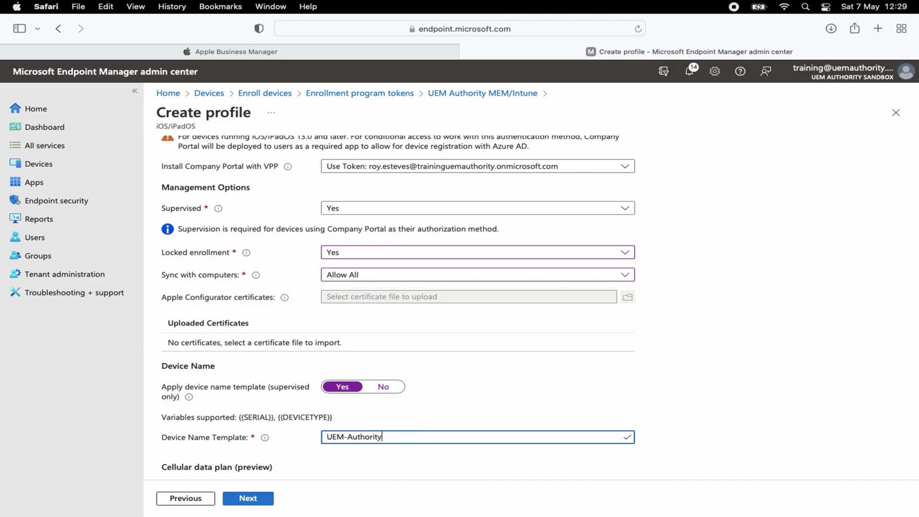
{"action": "type", "text": "-{{DEVICETY"}
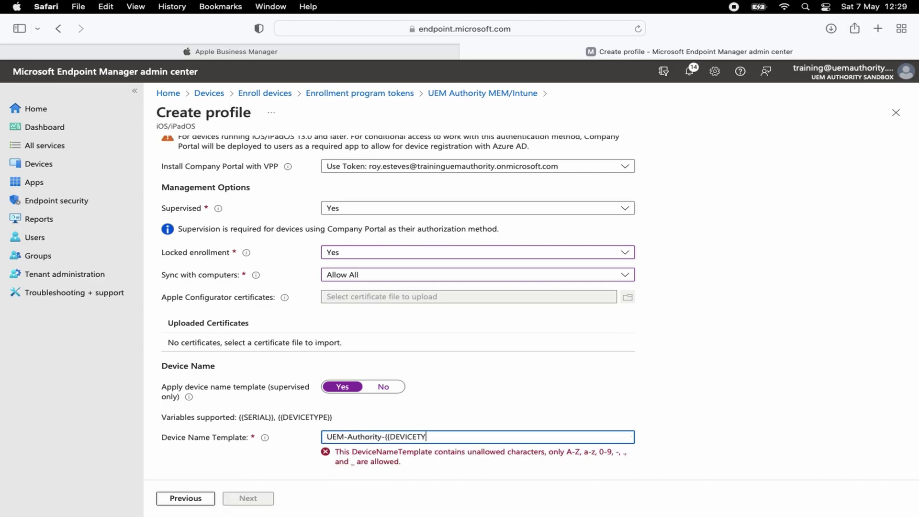
{"action": "type", "text": "PE}}"}
{"action": "scroll", "coordinate": [253, 497], "scroll_direction": "down", "scroll_amount": 2}
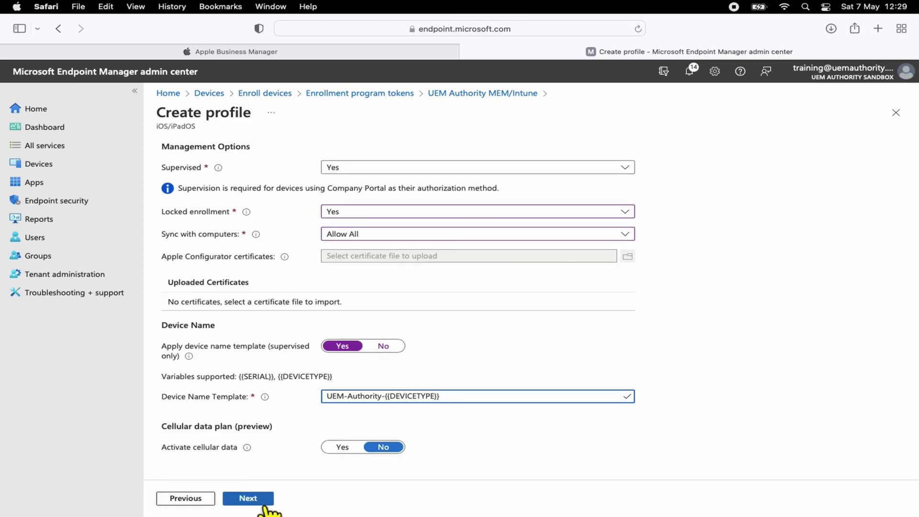
- On Setup Assistant, set Department to IT and enter a placeholder department phone number
{"action": "left_click", "coordinate": [264, 506]}
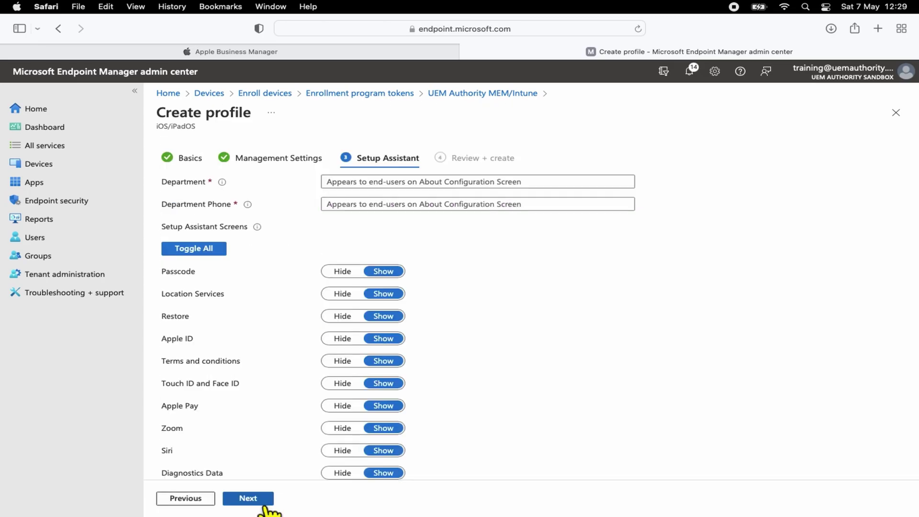
{"action": "left_click", "coordinate": [368, 188]}
{"action": "type", "text": "IT"}
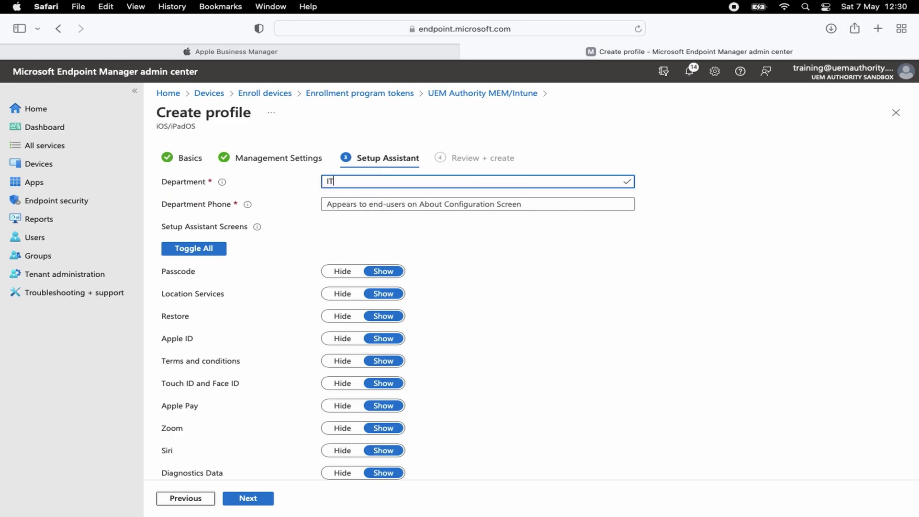
{"action": "key", "text": "Tab"}
{"action": "type", "text": "000000000"}
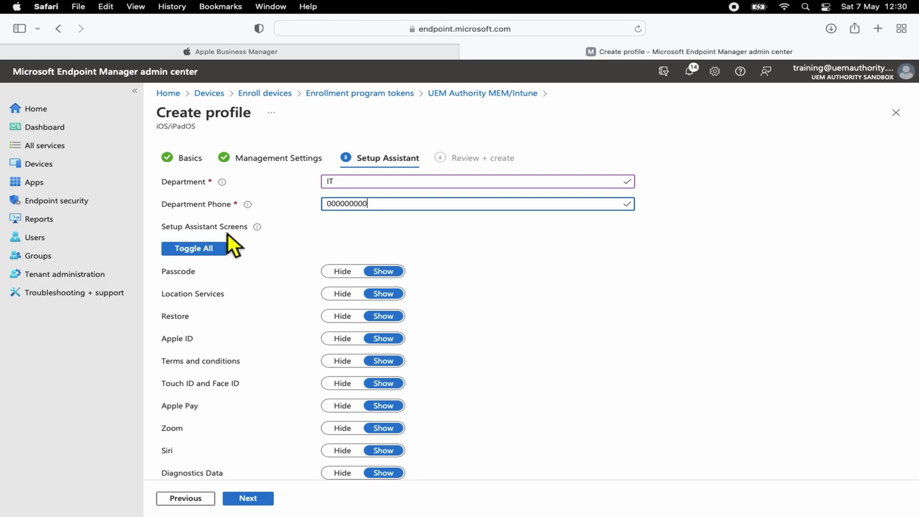
- Set every Setup Assistant screen to Hide using Toggle All
{"action": "left_click", "coordinate": [210, 251]}
{"action": "scroll", "coordinate": [470, 254], "scroll_direction": "down", "scroll_amount": 2}
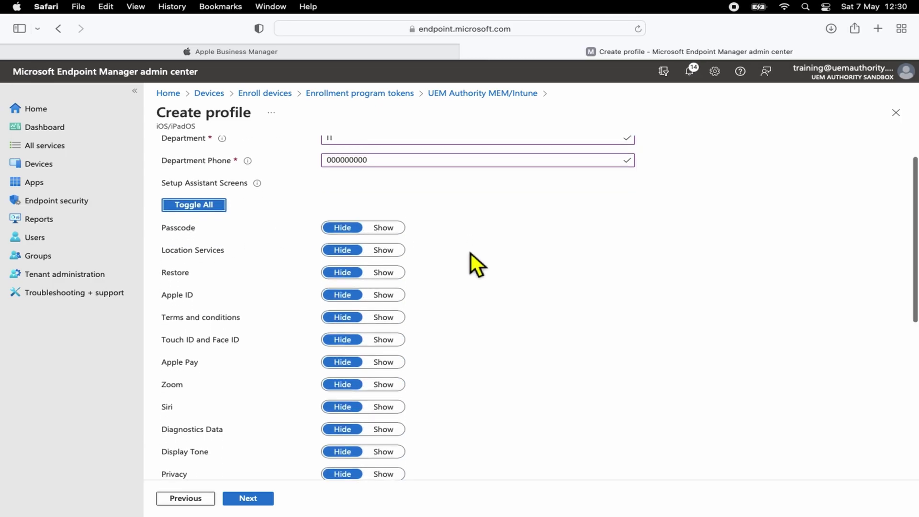
{"action": "scroll", "coordinate": [470, 253], "scroll_direction": "down", "scroll_amount": 10}
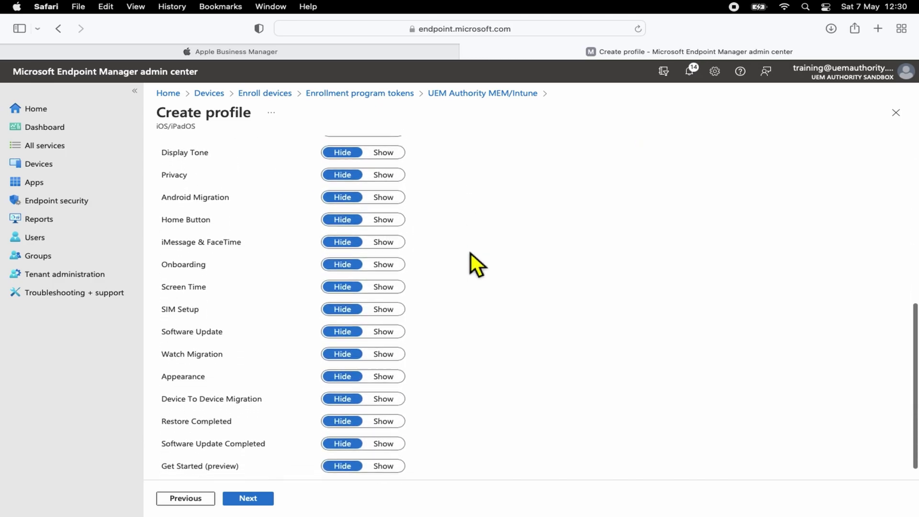
{"action": "scroll", "coordinate": [469, 253], "scroll_direction": "down", "scroll_amount": 1}
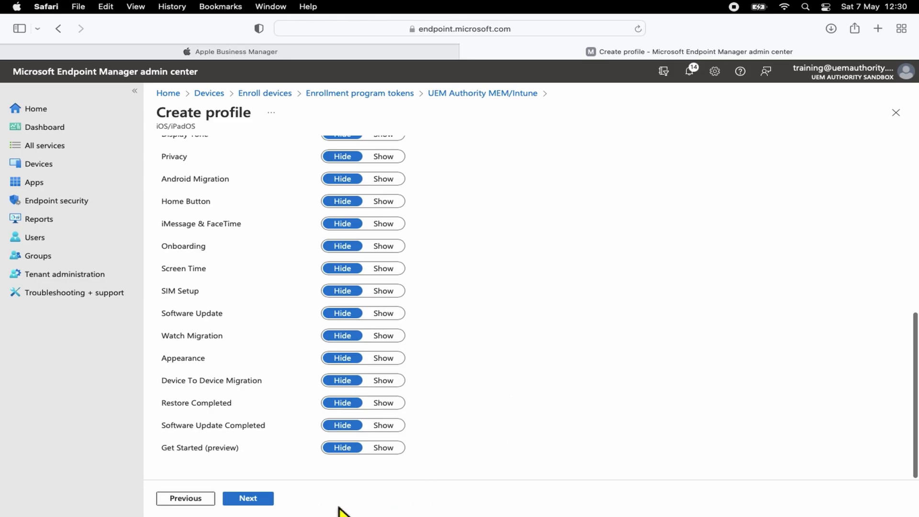
- Review the summary and create the ADE User Affinity Default Profile
{"action": "left_click", "coordinate": [264, 503]}
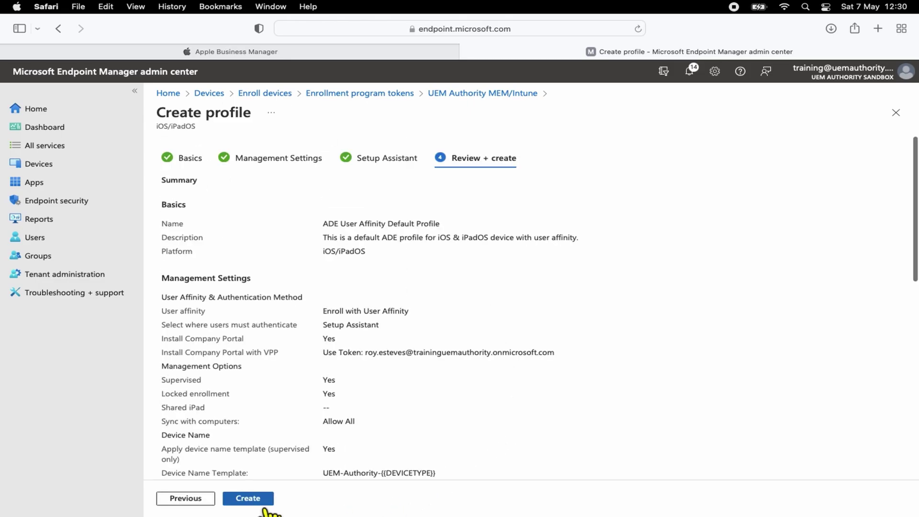
{"action": "scroll", "coordinate": [531, 376], "scroll_direction": "down", "scroll_amount": 9}
{"action": "scroll", "coordinate": [531, 376], "scroll_direction": "down", "scroll_amount": 6}
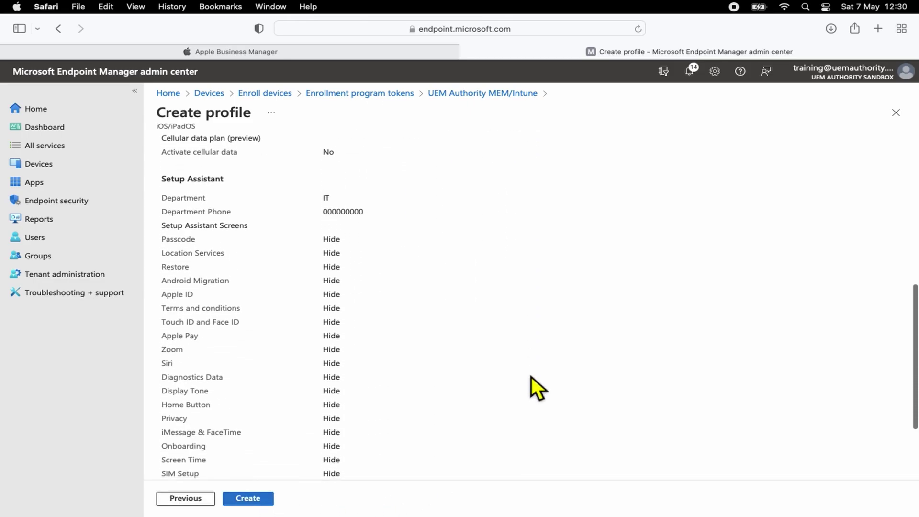
{"action": "scroll", "coordinate": [531, 377], "scroll_direction": "up", "scroll_amount": 5}
{"action": "scroll", "coordinate": [531, 376], "scroll_direction": "up", "scroll_amount": 5}
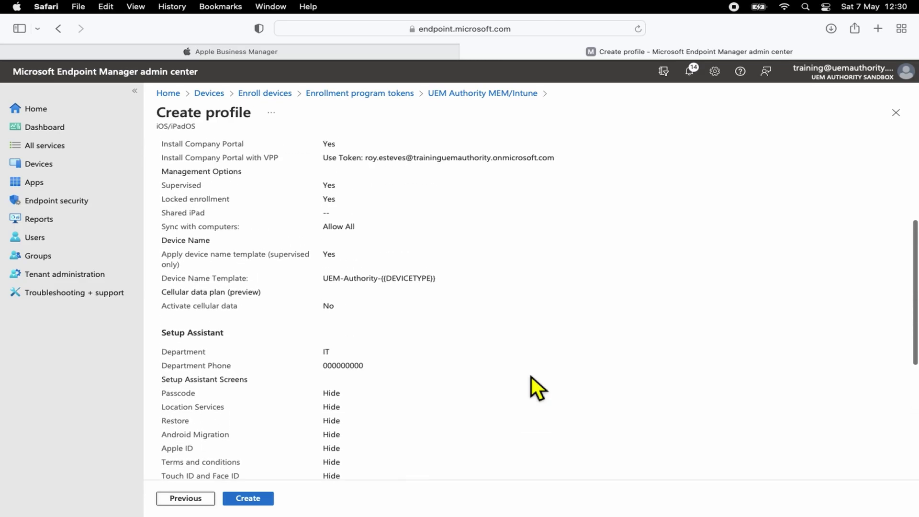
{"action": "left_click", "coordinate": [264, 500]}
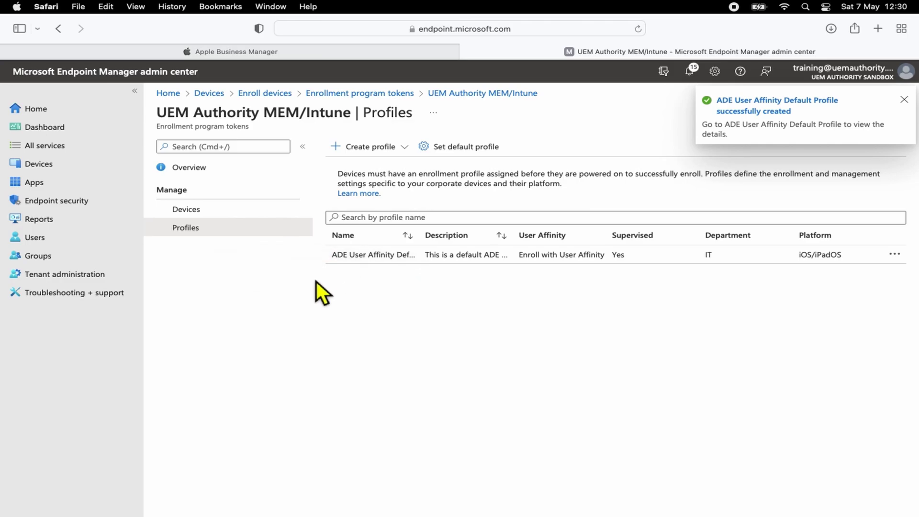
- Select the iPhone XS under Devices and assign it the ADE User Affinity Default Profile
{"action": "left_click", "coordinate": [215, 210]}
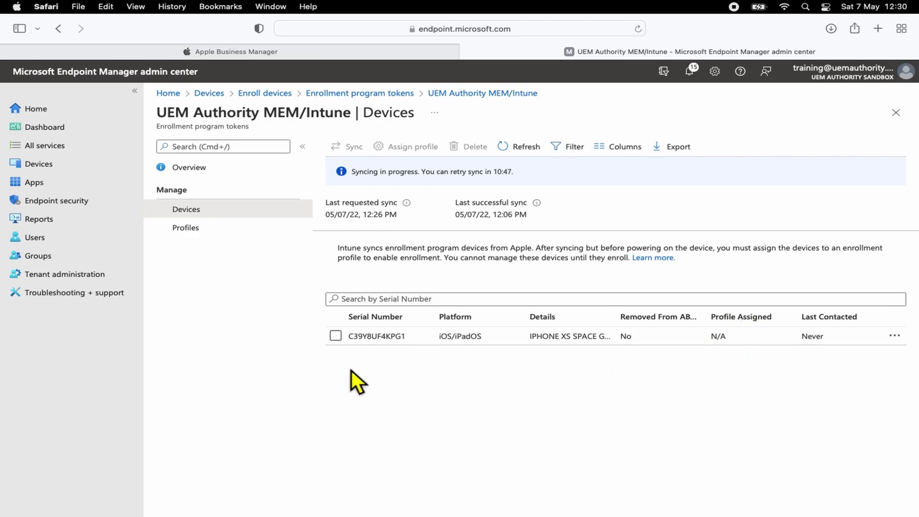
{"action": "left_click", "coordinate": [339, 337]}
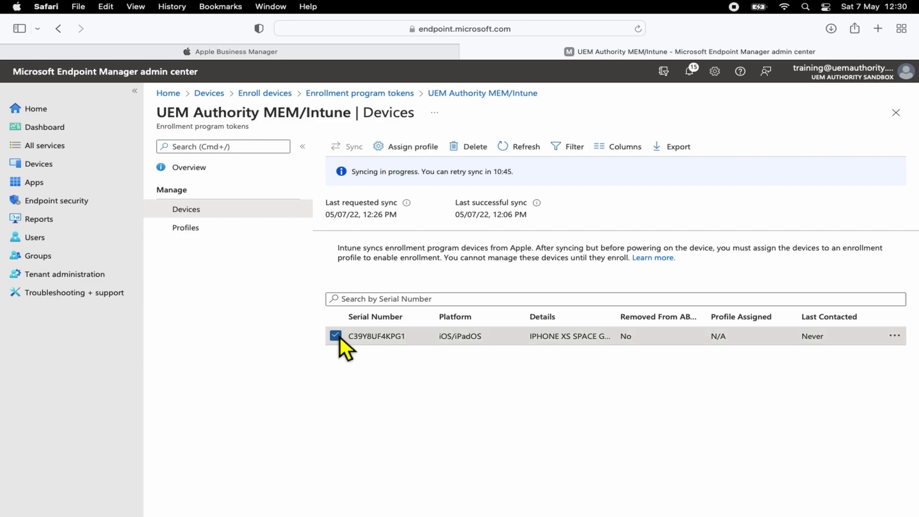
{"action": "left_click", "coordinate": [410, 150]}
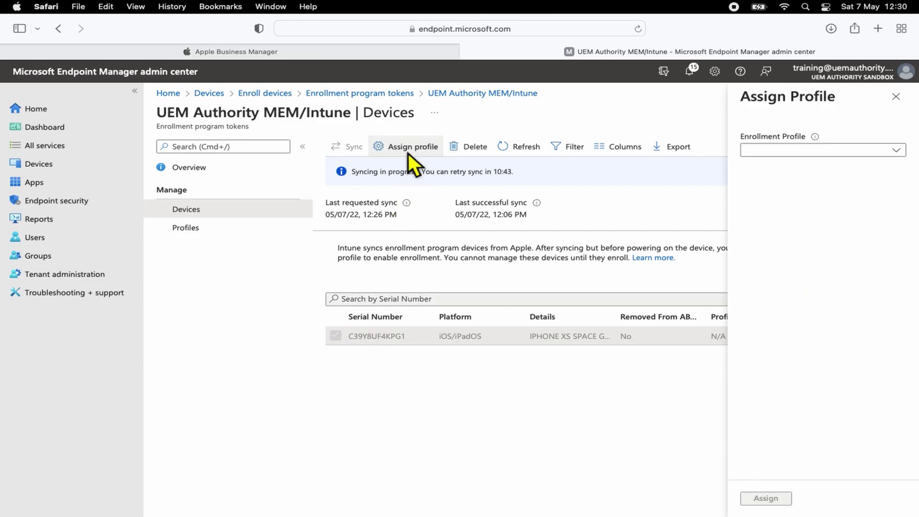
{"action": "left_click", "coordinate": [861, 152]}
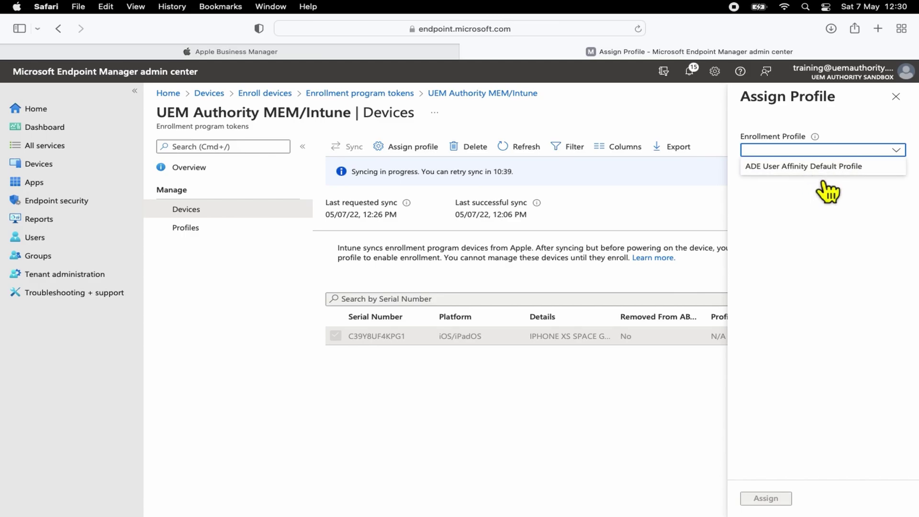
{"action": "left_click", "coordinate": [809, 168]}
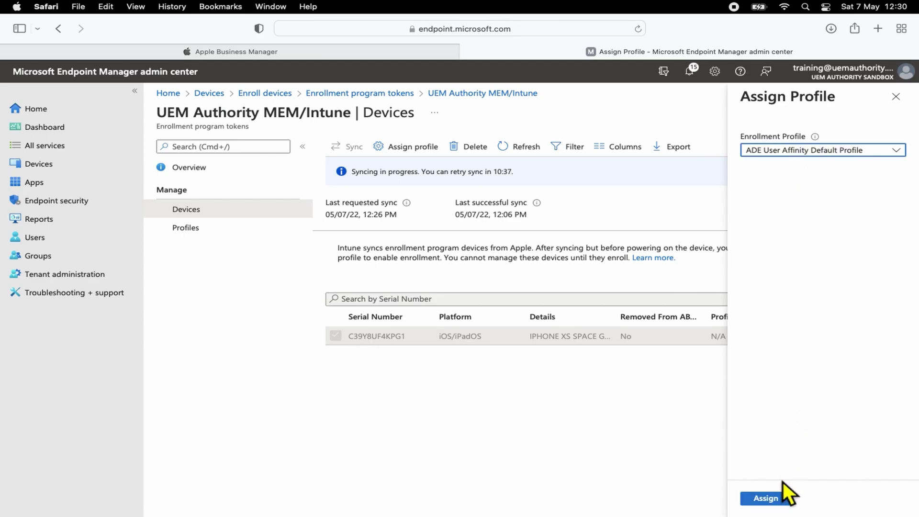
{"action": "left_click", "coordinate": [770, 498]}
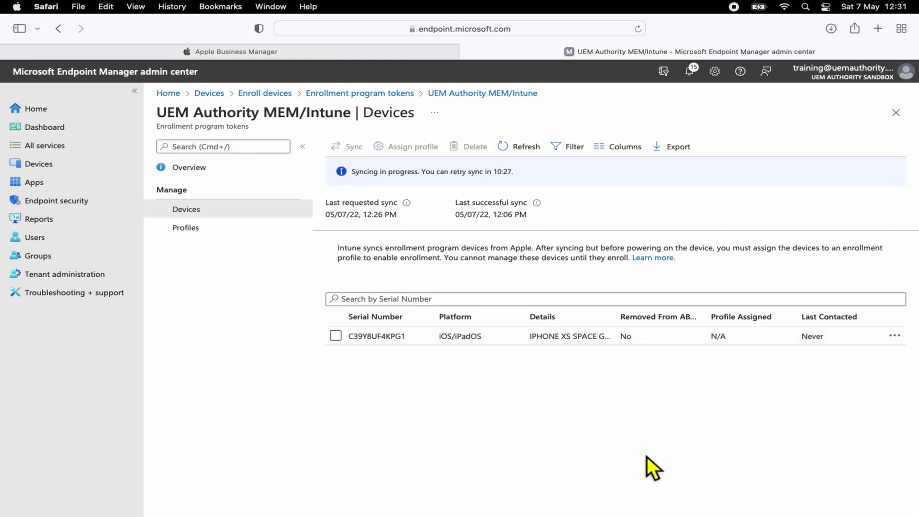
- Refresh the device list until the iPhone XS shows Profile Assigned 05/07/22, 12:30 PM
{"action": "left_click", "coordinate": [525, 147]}
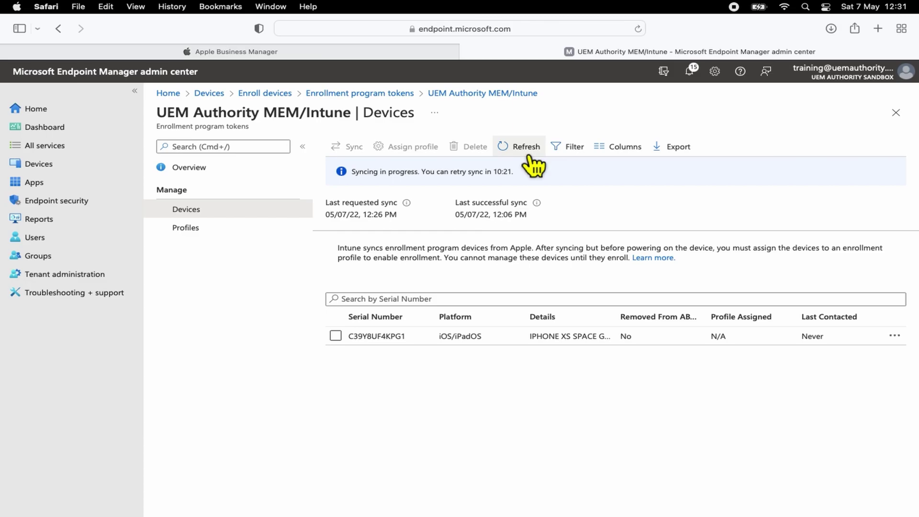
{"action": "left_click", "coordinate": [529, 156]}
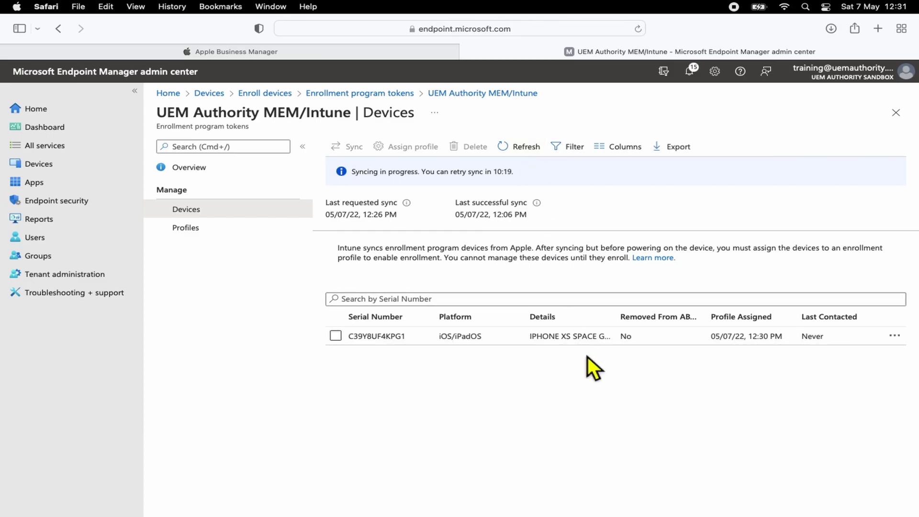